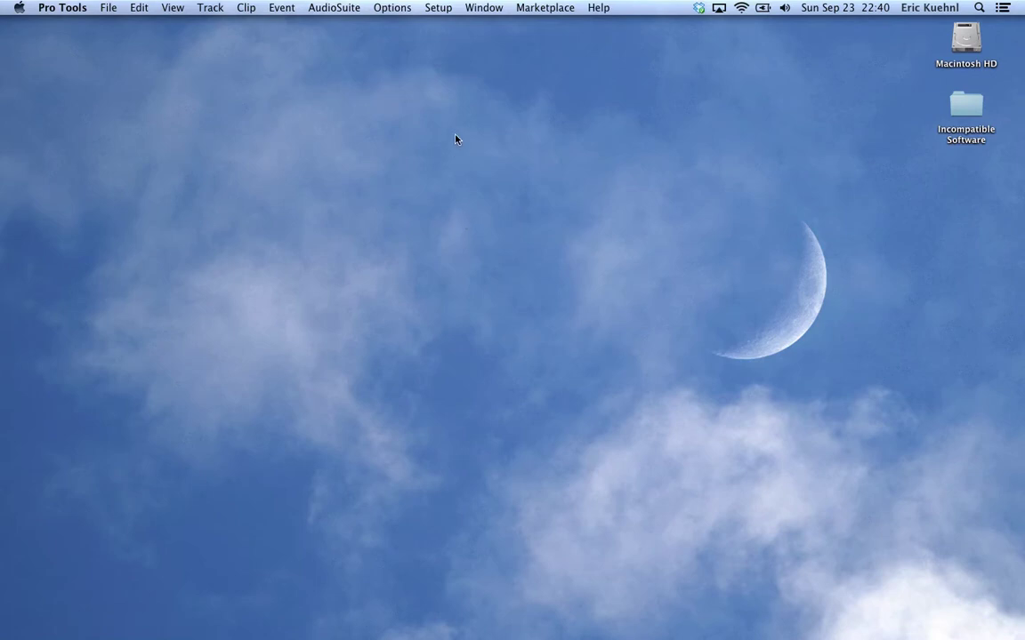
# Step: Open the Setup menu to reach the Playback Engine settings
pyautogui.click(438, 9)
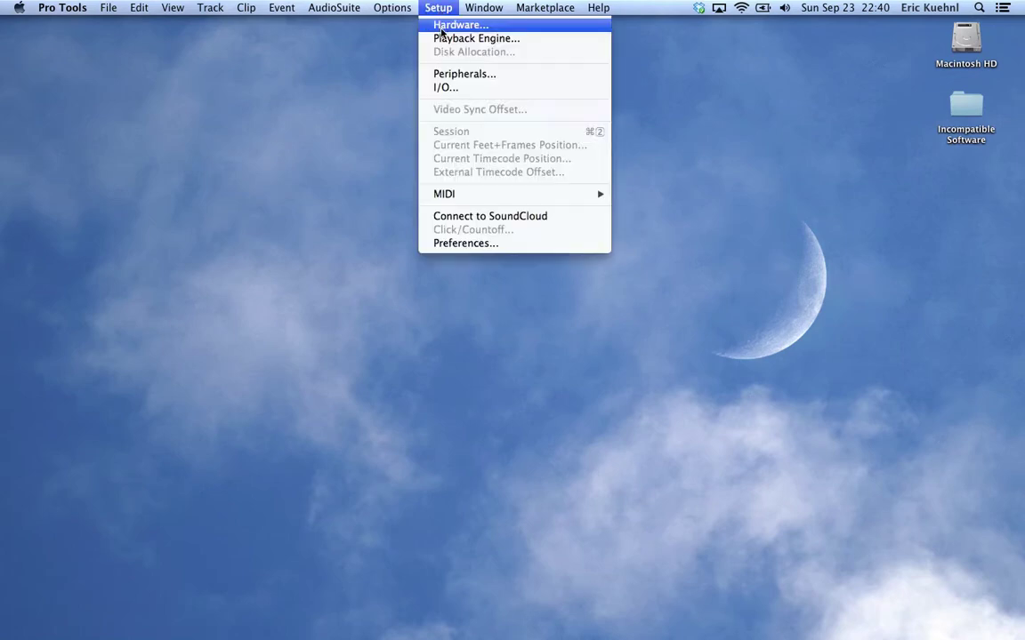
pyautogui.click(442, 39)
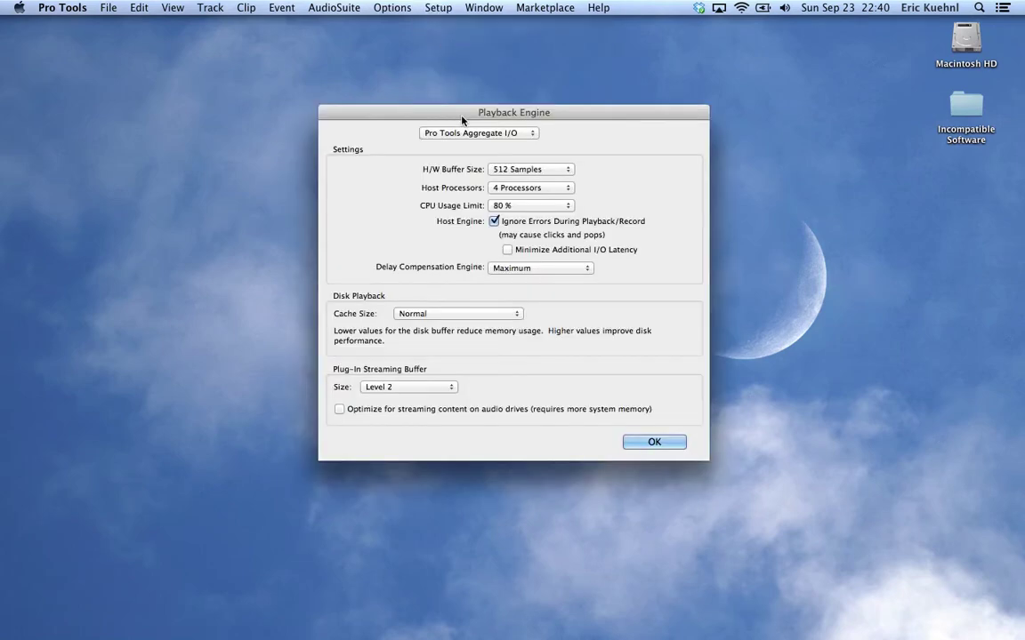
pyautogui.moveTo(397, 117); pyautogui.dragTo(385, 99)
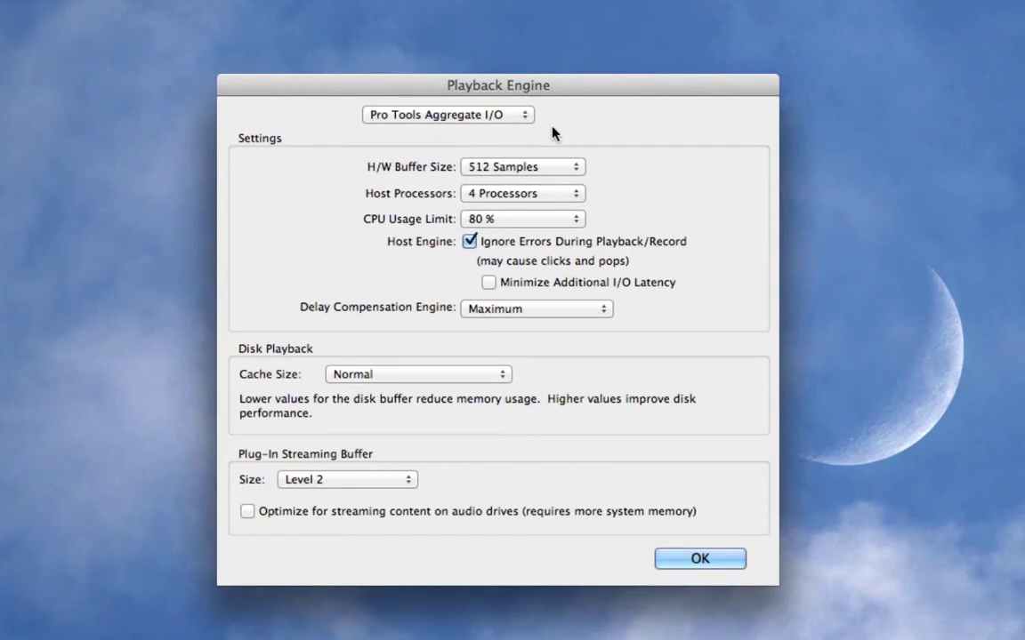
pyautogui.click(516, 115)
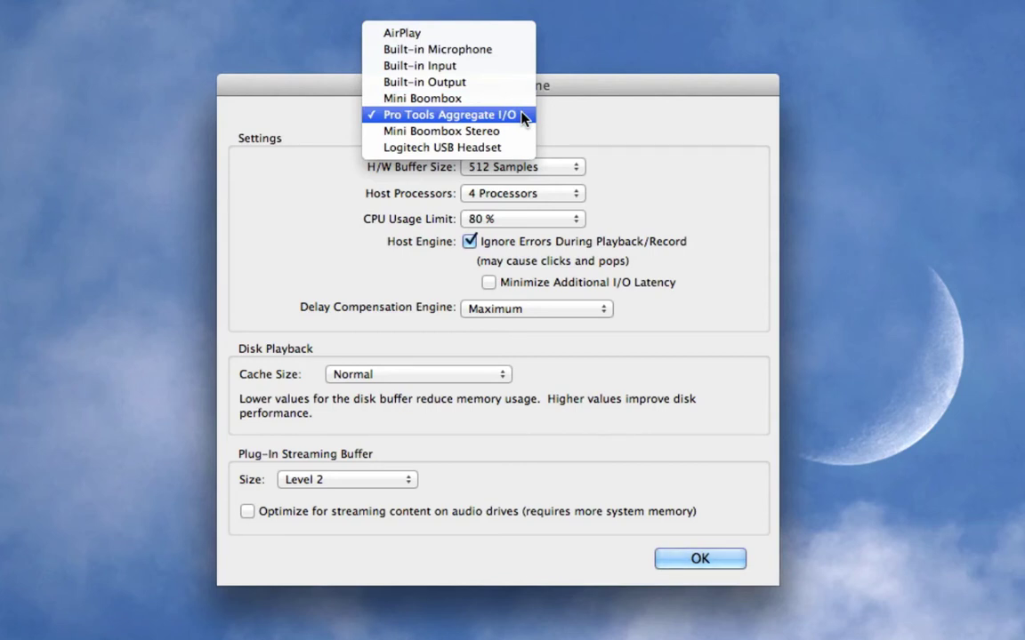
pyautogui.click(561, 115)
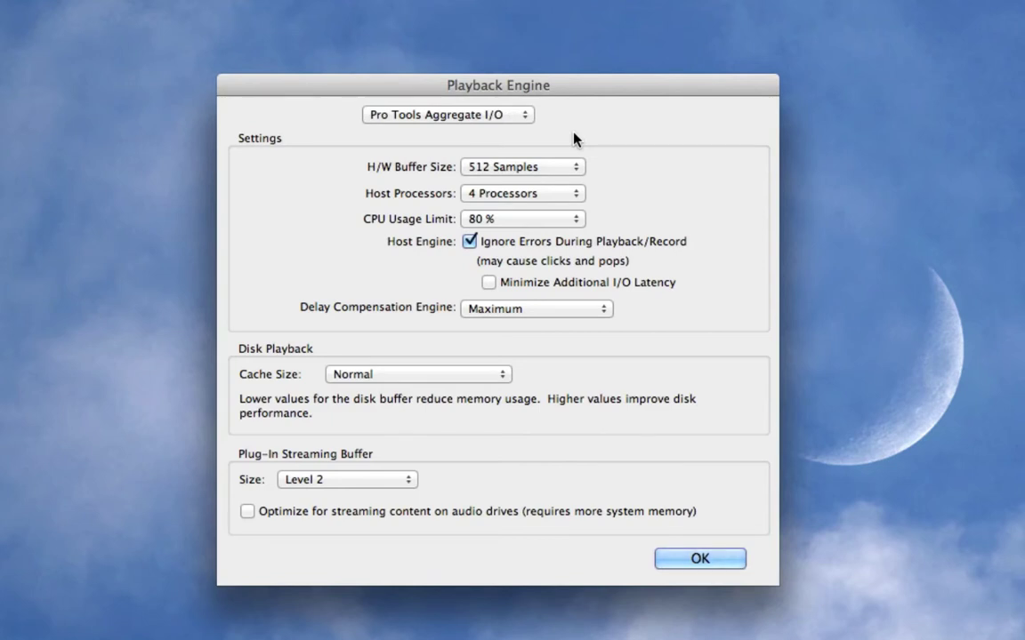
pyautogui.click(558, 172)
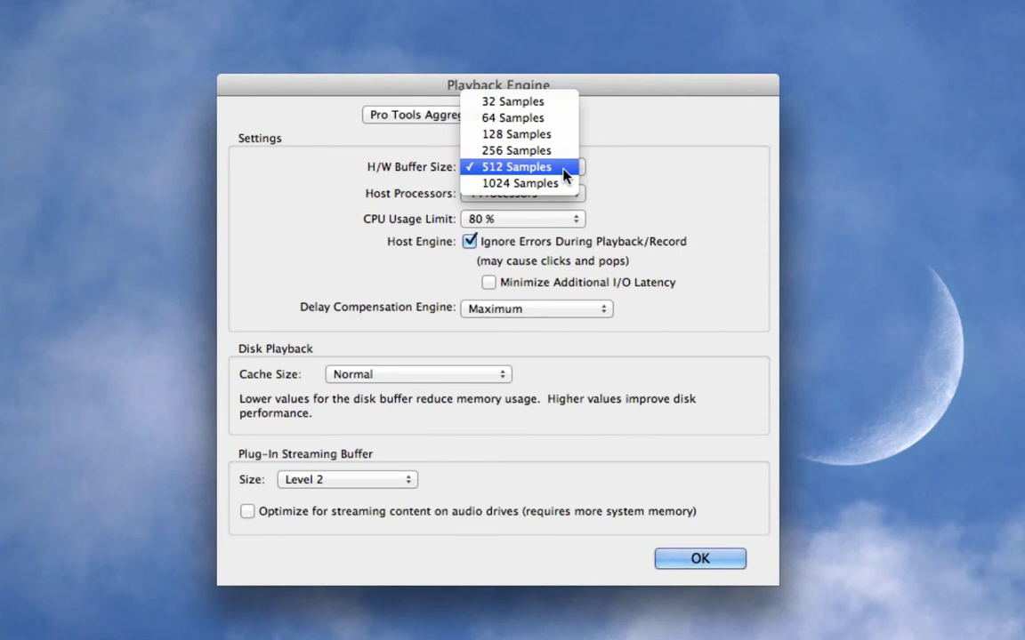
pyautogui.click(635, 173)
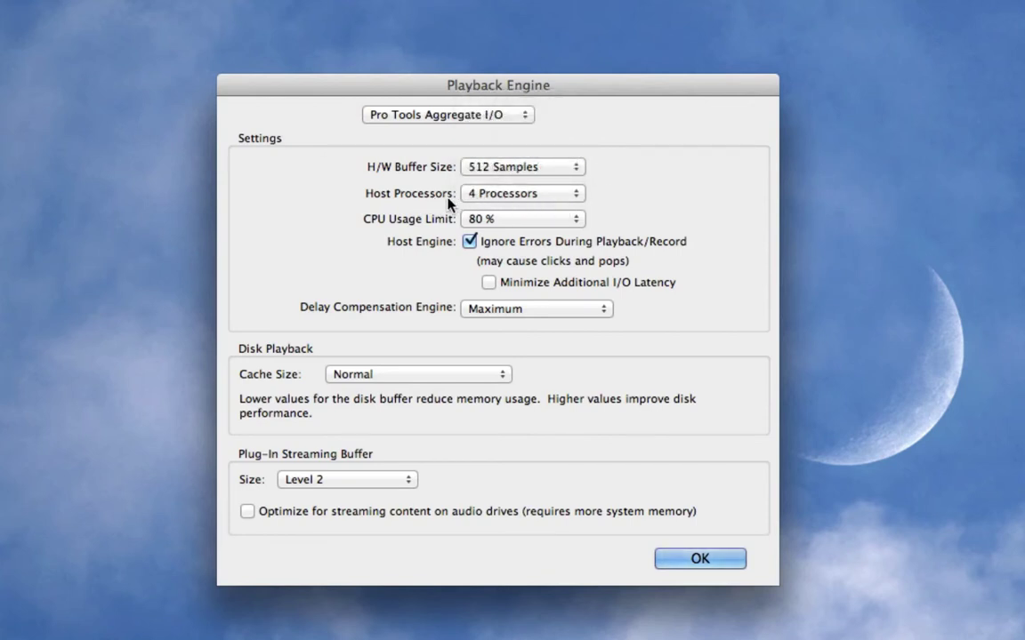
pyautogui.click(561, 196)
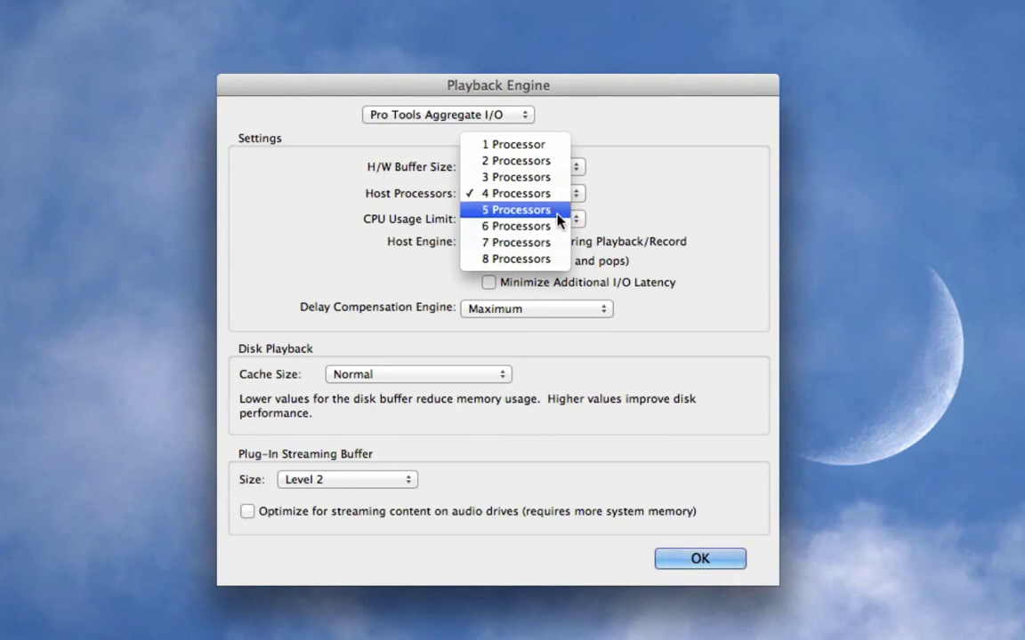
pyautogui.click(615, 203)
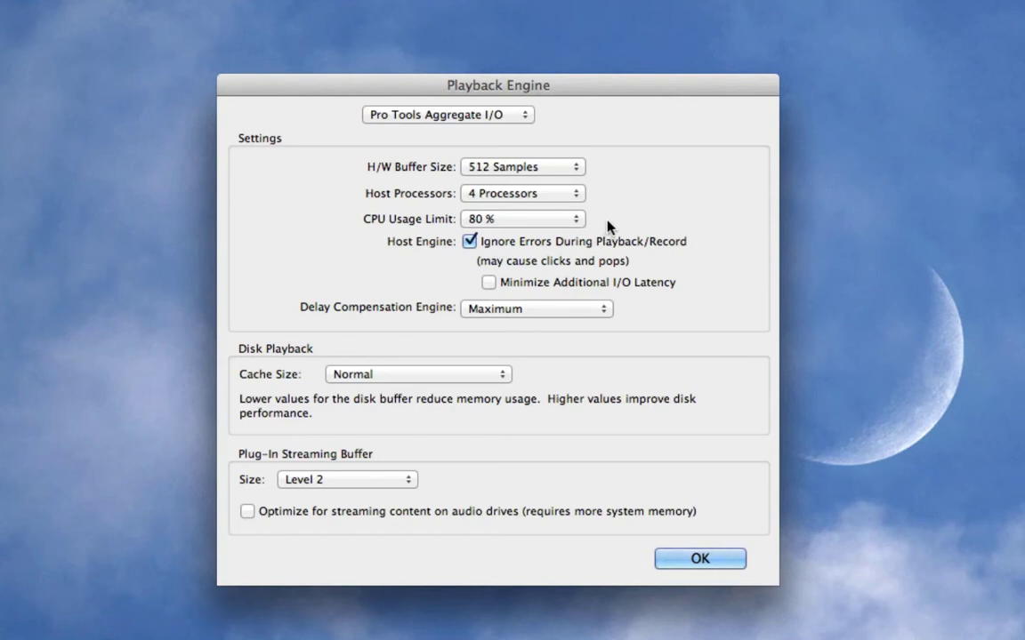
# Step: Review the CPU Usage Limit choices, keep it at 80%, and show the Host Processors list
pyautogui.click(546, 219)
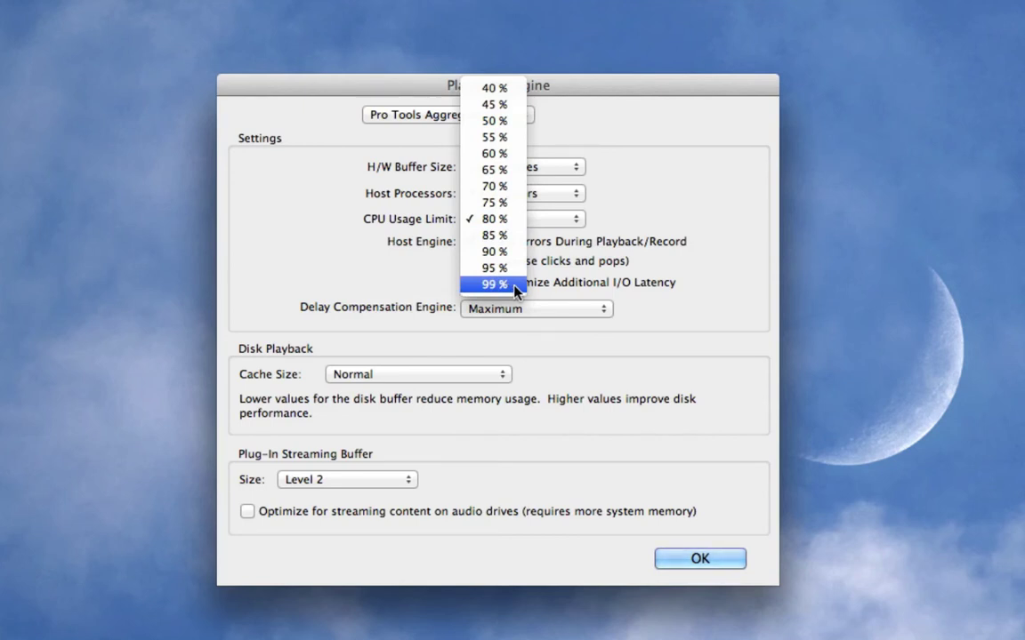
pyautogui.click(536, 277)
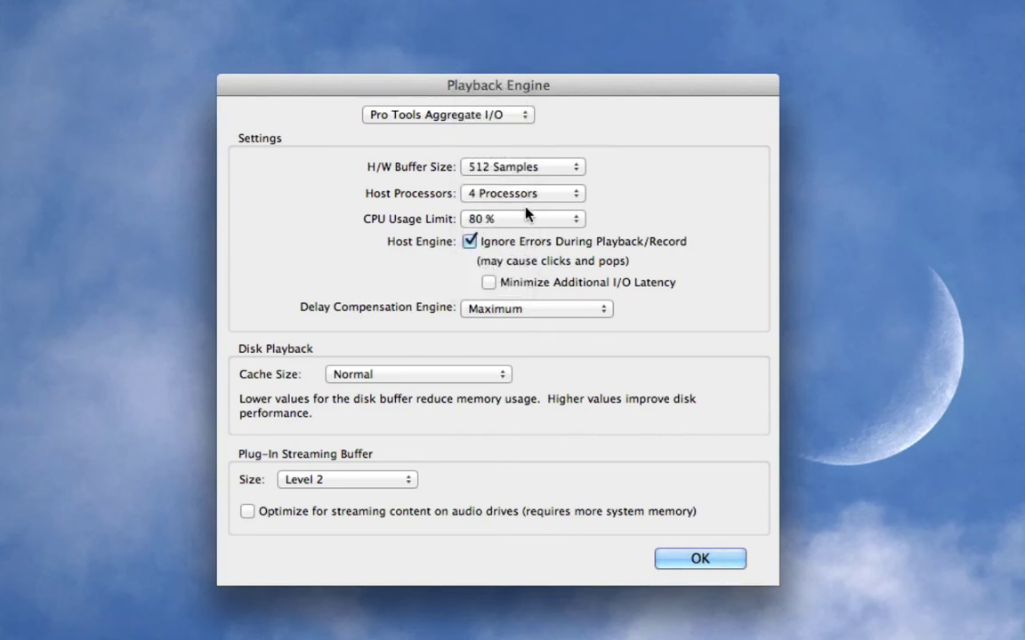
pyautogui.click(523, 198)
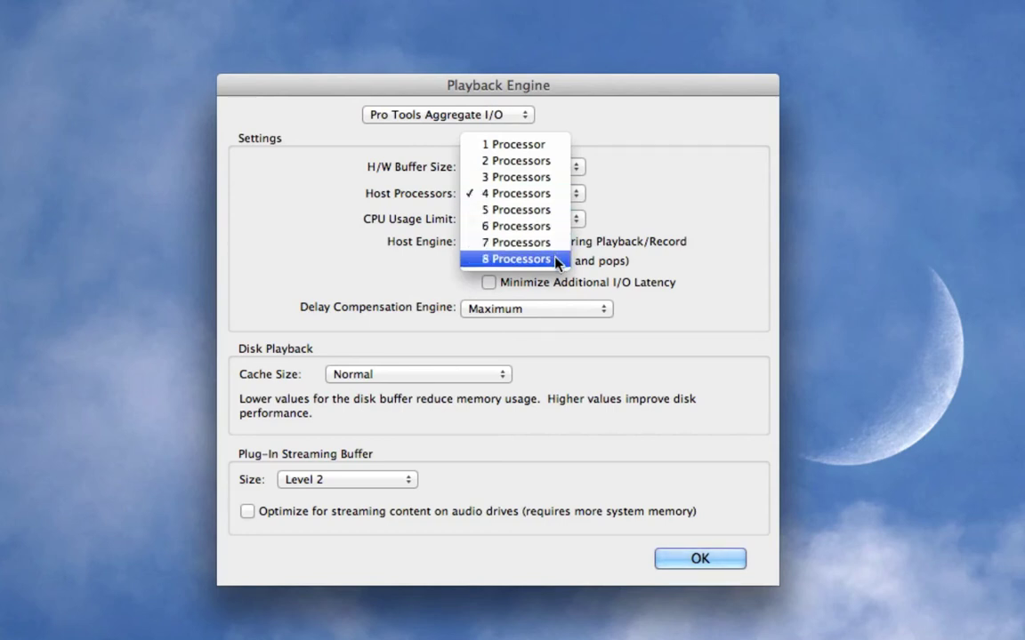
# Step: Try 8 host processors and a 90% CPU usage limit
pyautogui.click(554, 258)
pyautogui.click(530, 222)
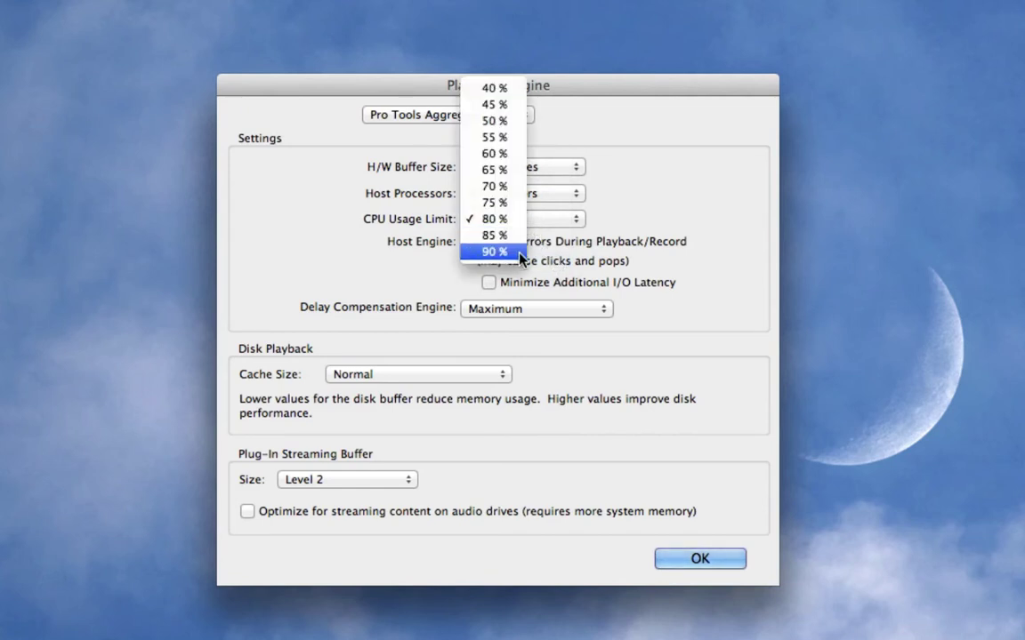
pyautogui.click(520, 253)
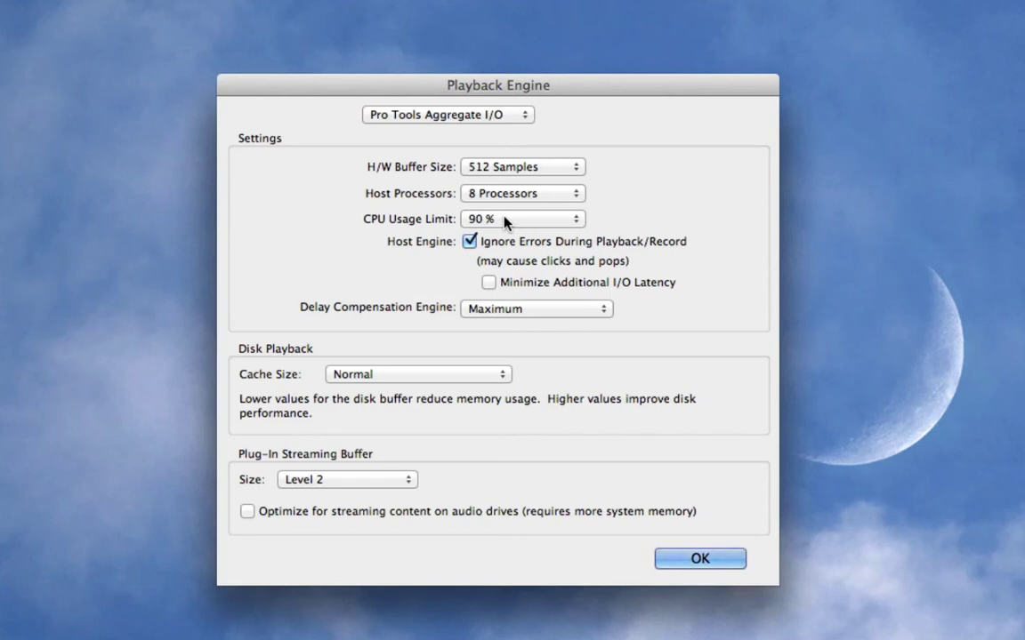
# Step: Restore host processors to 4 and the CPU usage limit to 80%
pyautogui.click(552, 198)
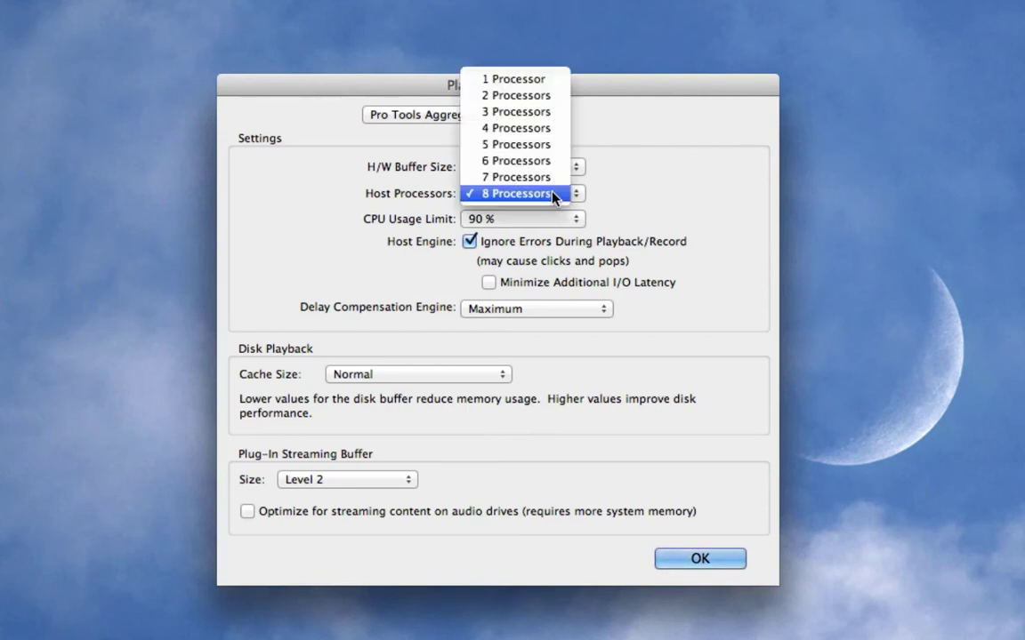
pyautogui.click(547, 128)
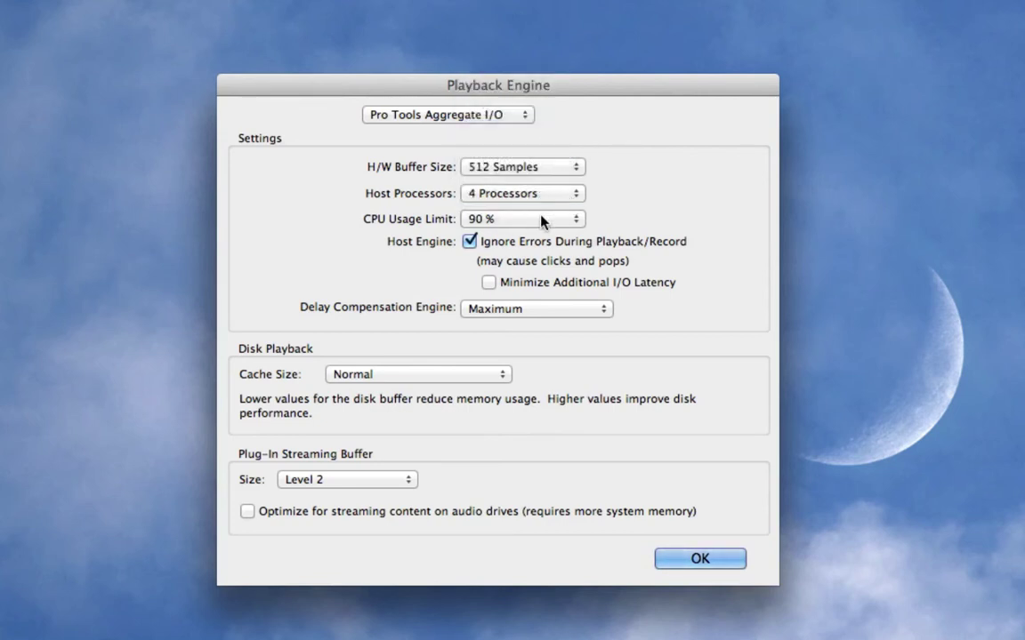
pyautogui.click(540, 219)
pyautogui.click(512, 187)
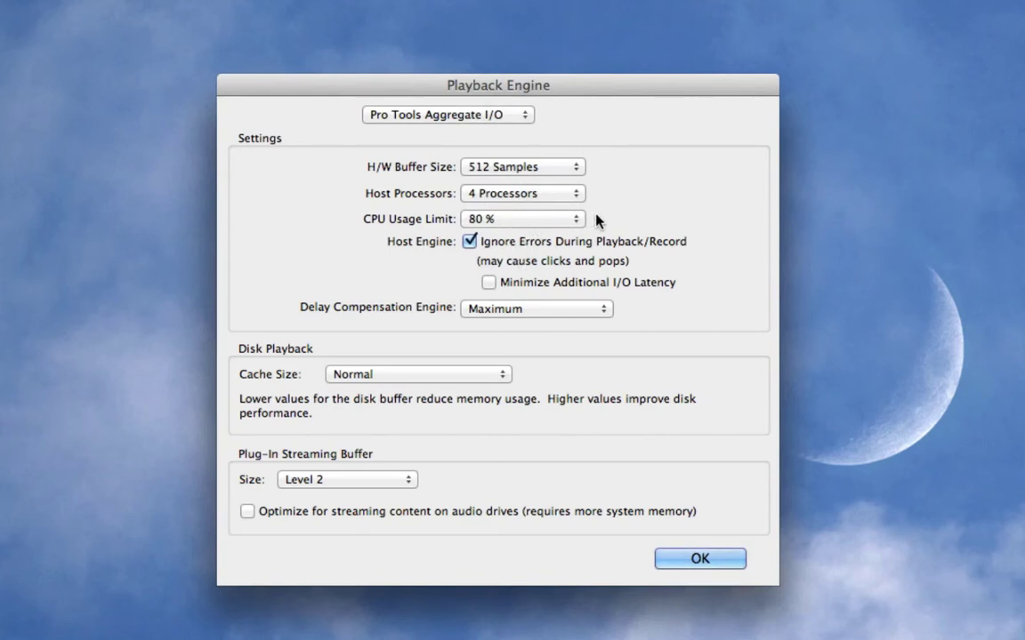
pyautogui.click(470, 242)
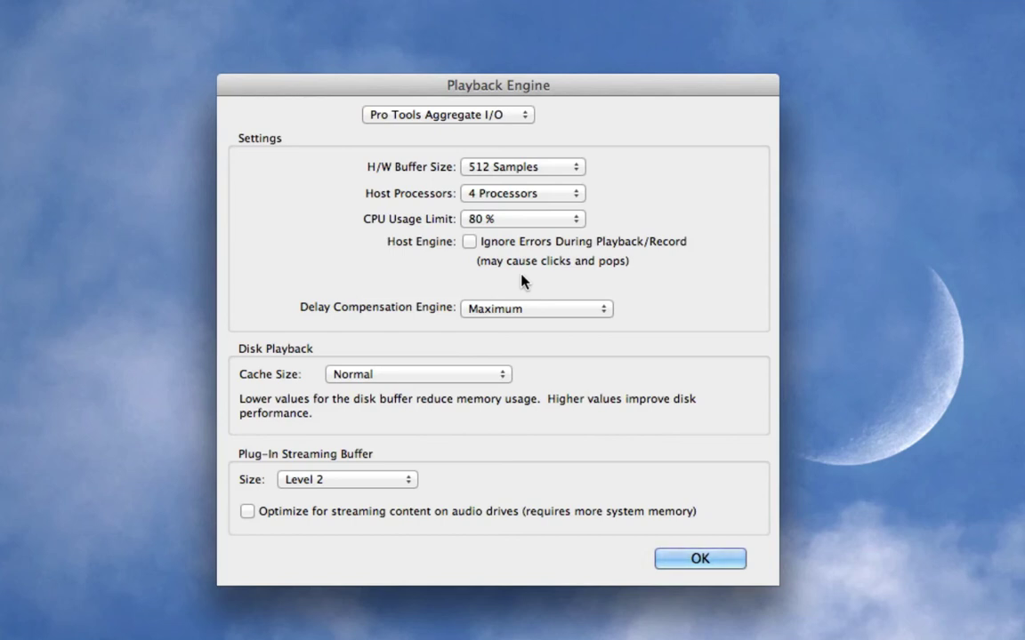
pyautogui.click(469, 242)
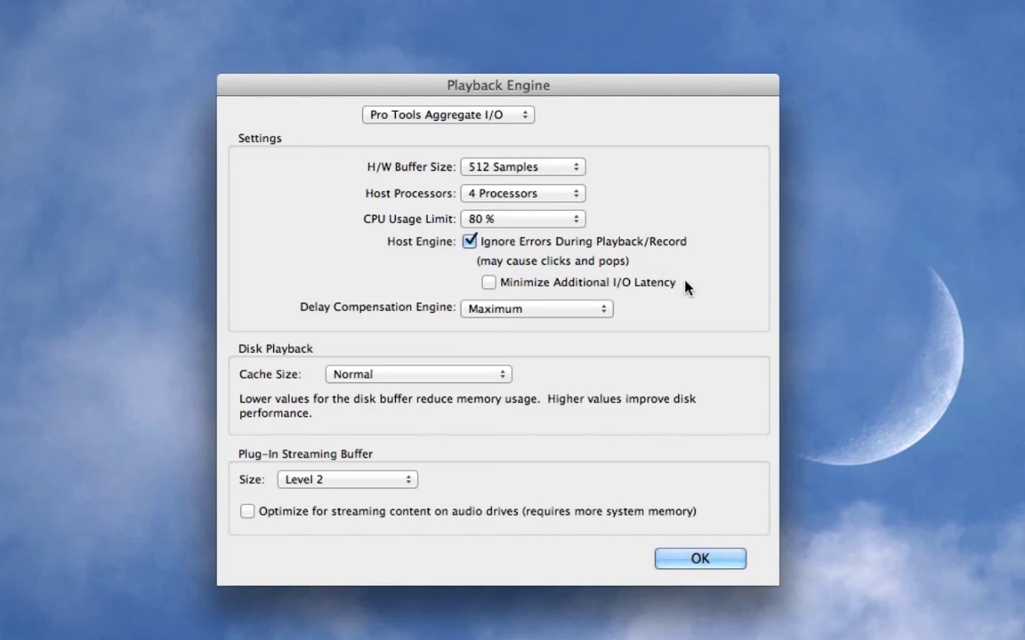
pyautogui.click(540, 311)
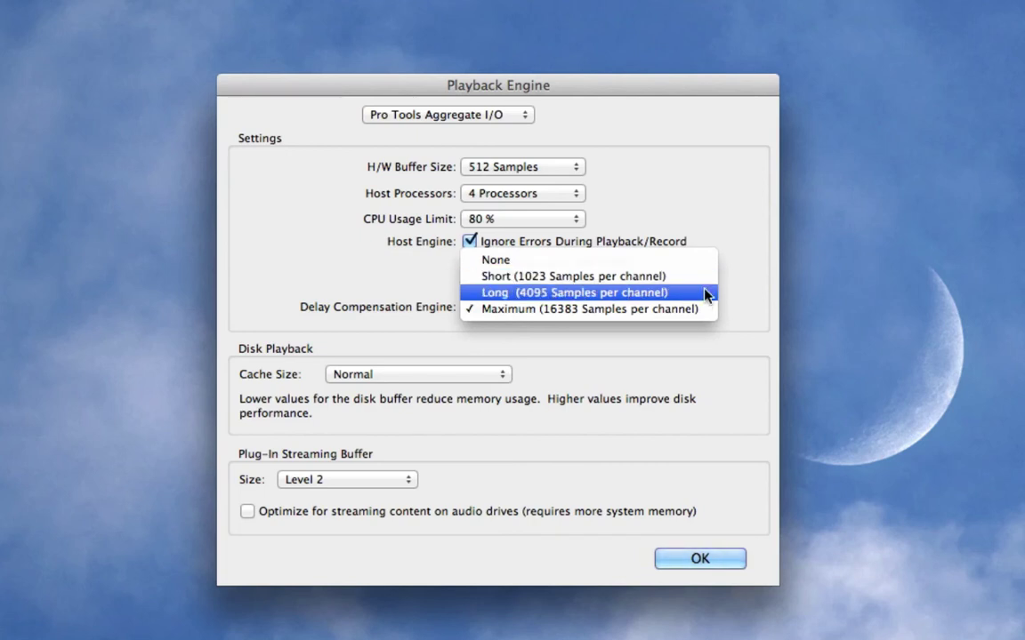
pyautogui.click(696, 325)
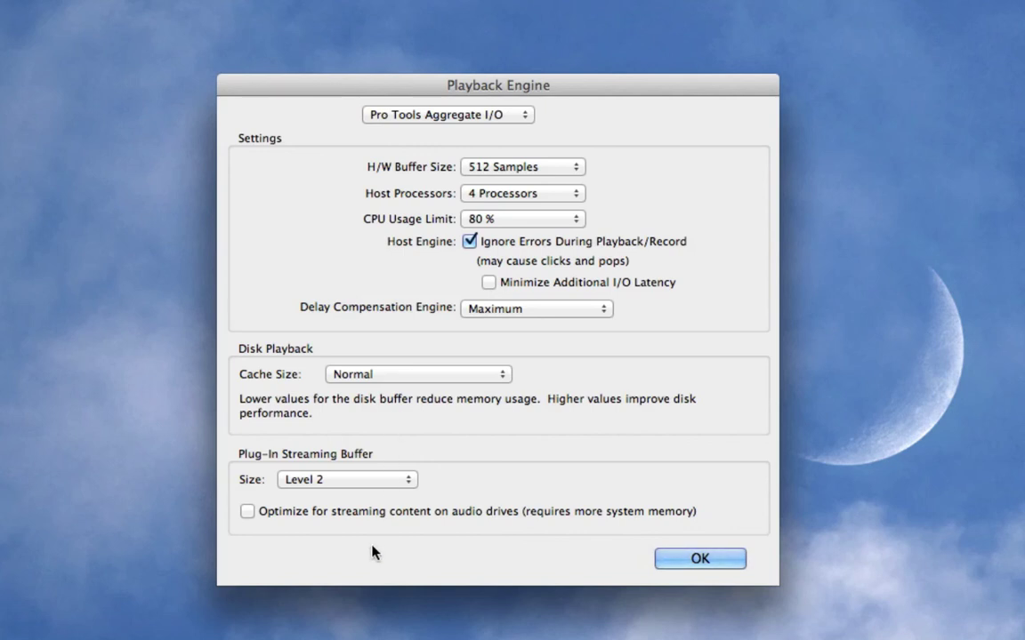
pyautogui.click(348, 481)
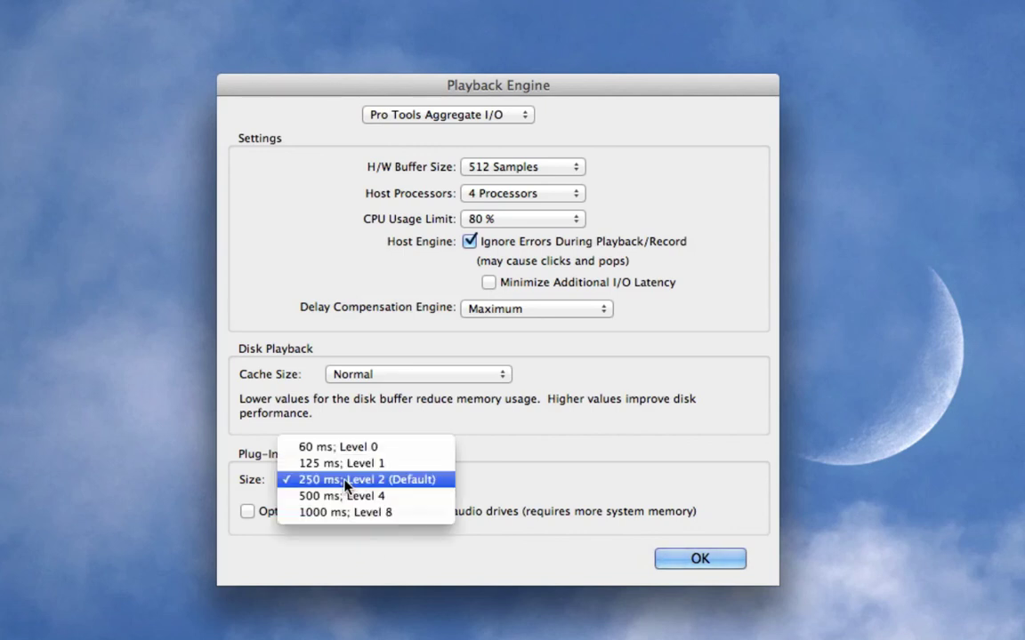
pyautogui.click(447, 480)
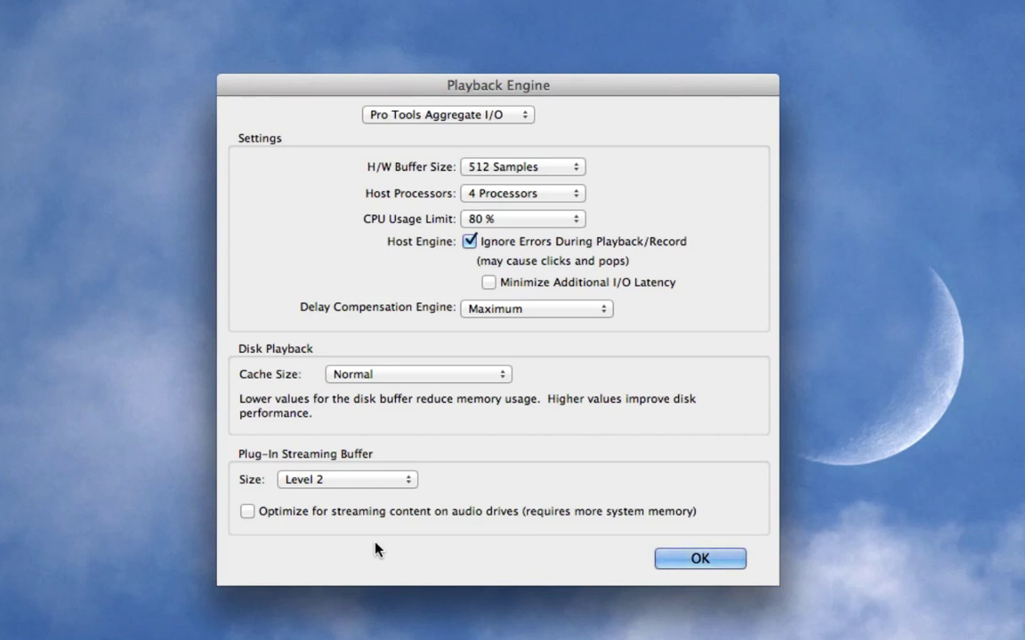
pyautogui.click(364, 480)
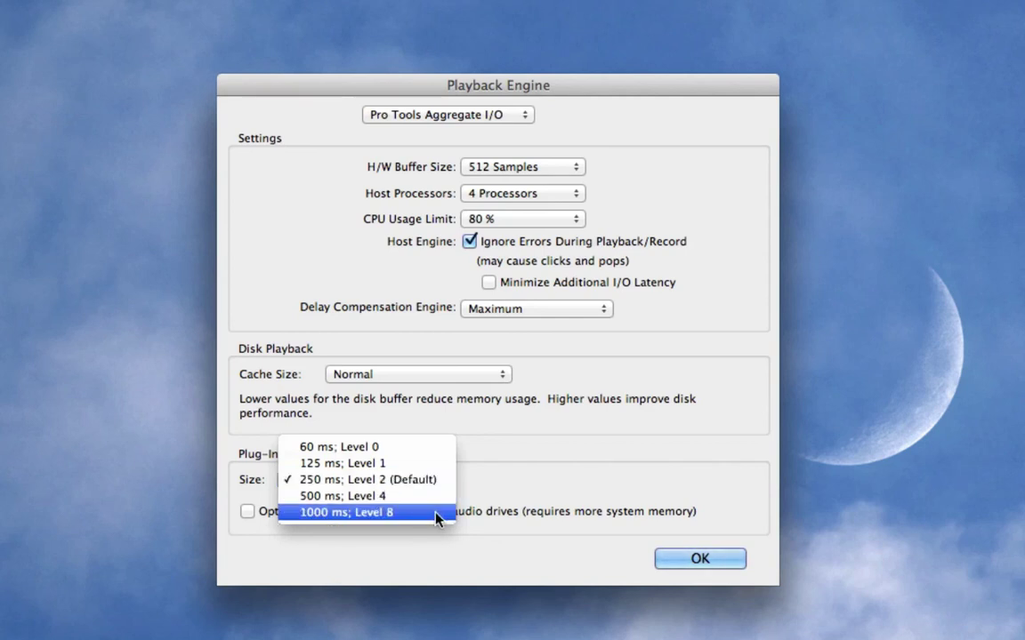
pyautogui.click(422, 558)
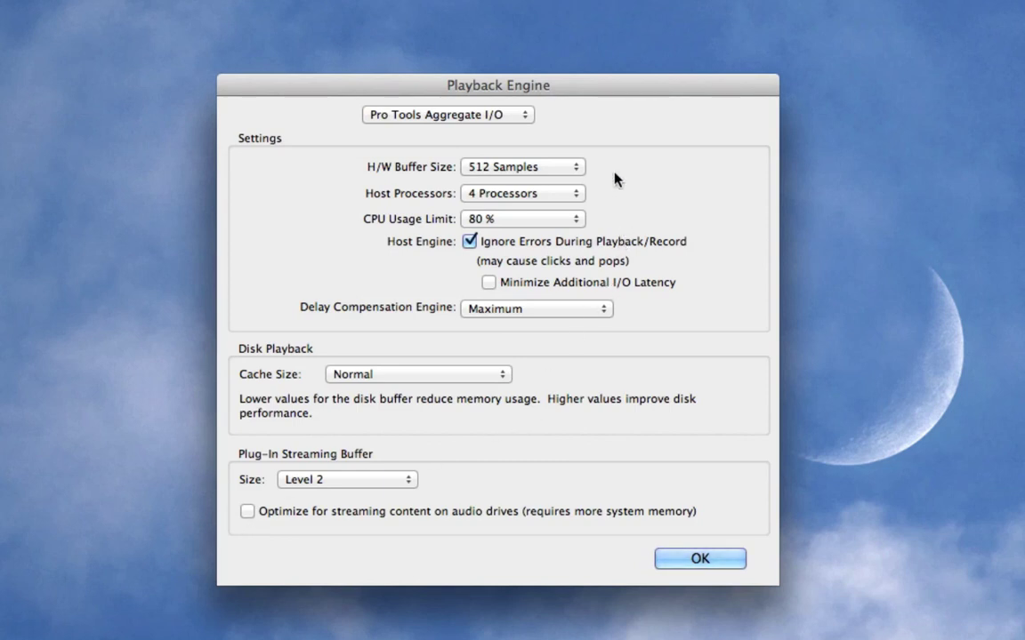
pyautogui.click(558, 171)
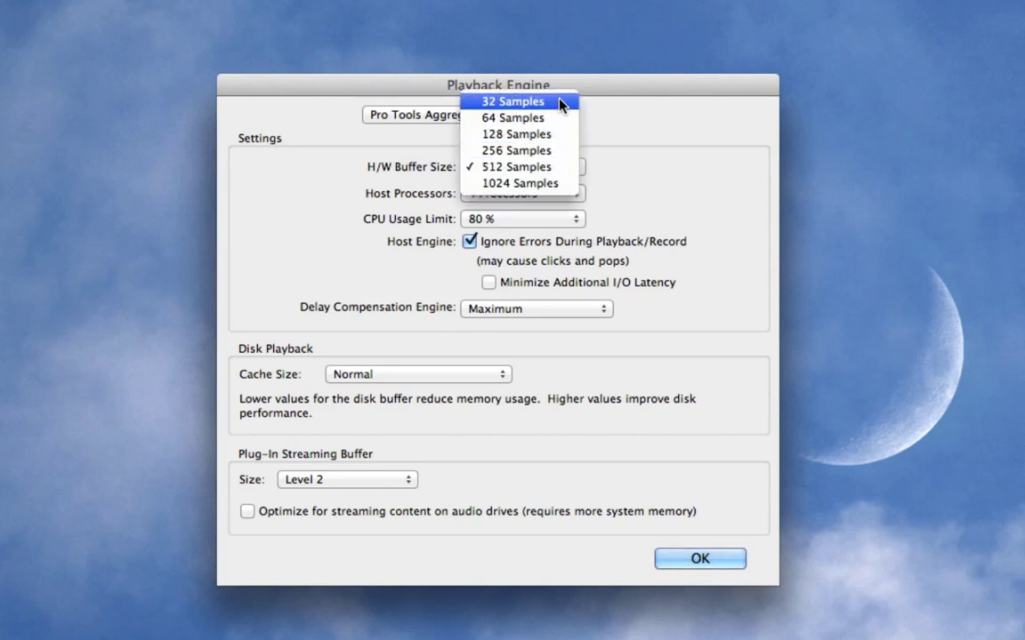
pyautogui.click(635, 194)
pyautogui.click(574, 195)
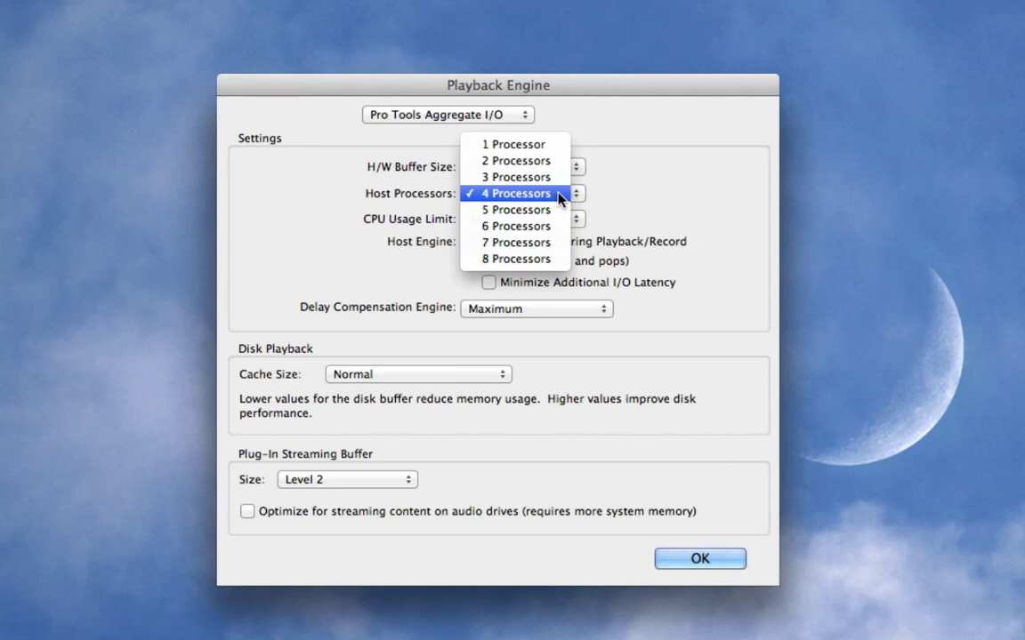
pyautogui.click(604, 217)
pyautogui.click(536, 223)
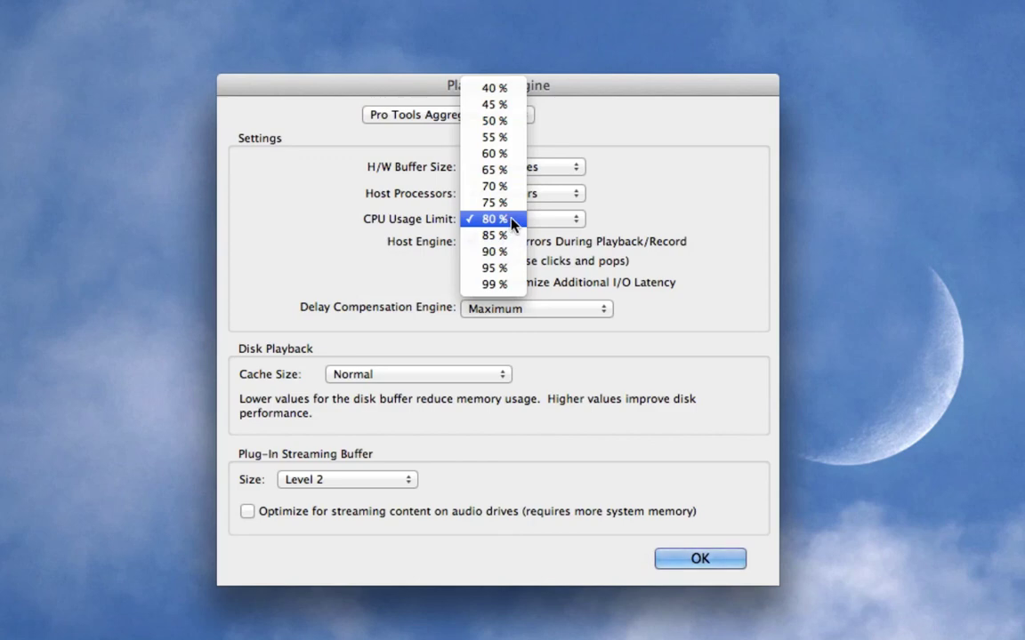
pyautogui.click(511, 221)
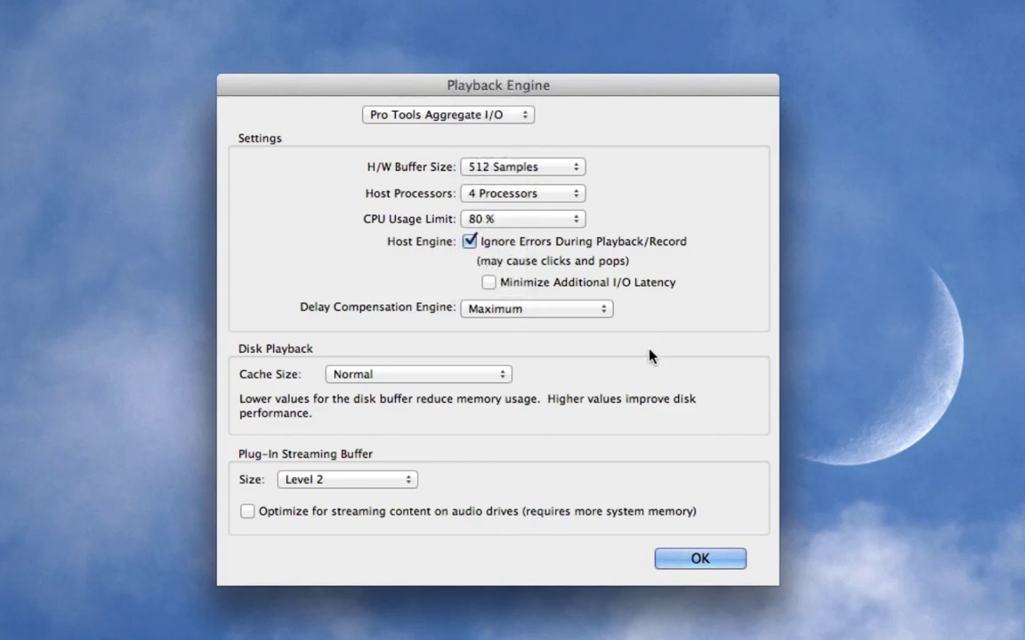